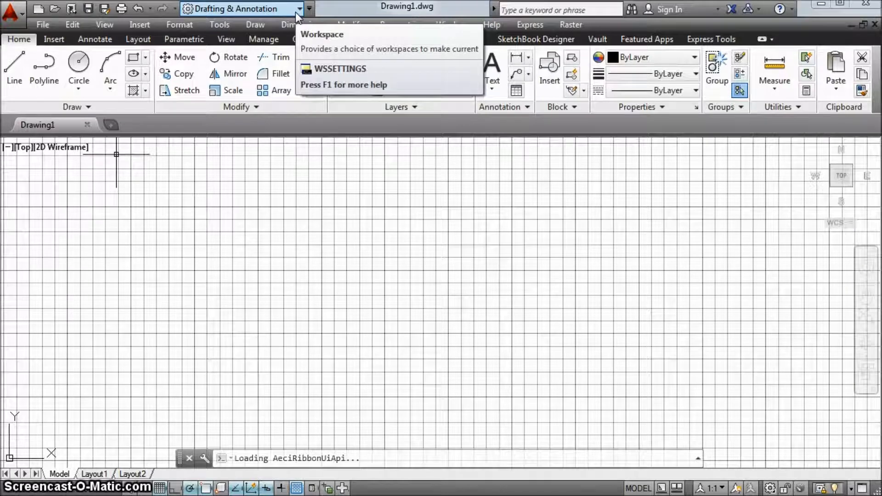
{"action": "left_click", "coordinate": [297, 11]}
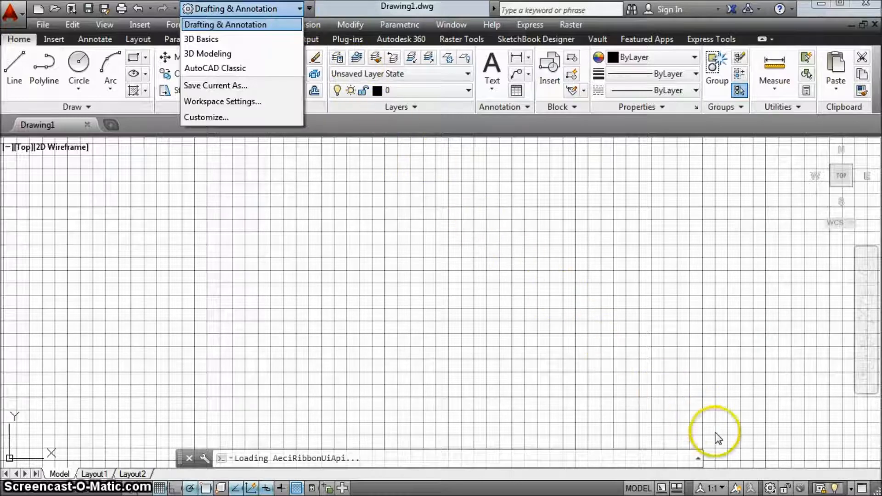
{"action": "left_click", "coordinate": [772, 490]}
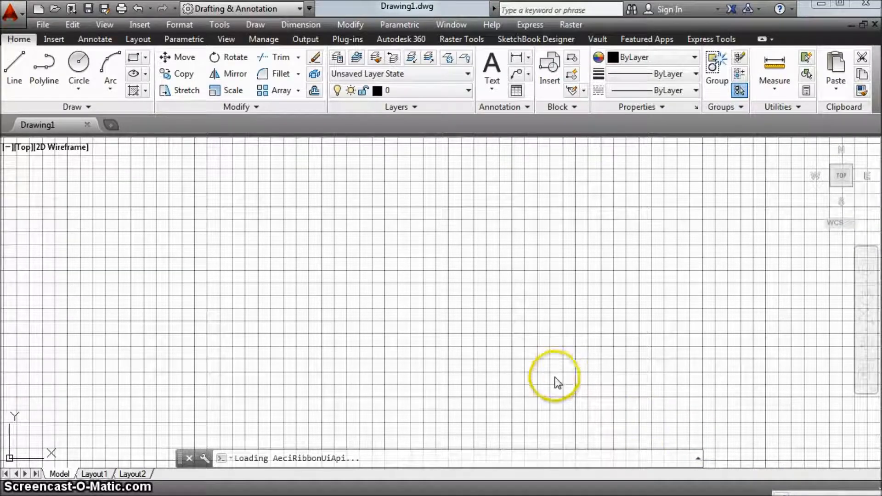
Hide the menu bar and show it again
{"action": "left_click", "coordinate": [309, 8]}
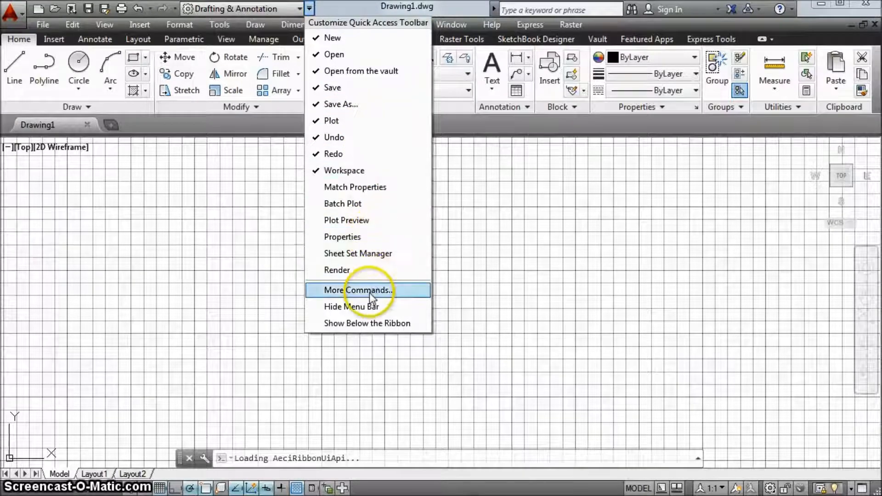
{"action": "left_click", "coordinate": [368, 306]}
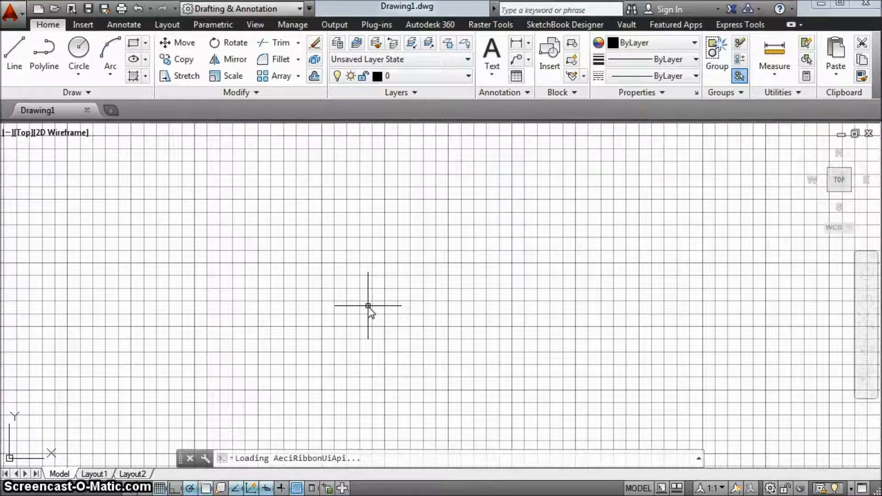
{"action": "left_click", "coordinate": [310, 10]}
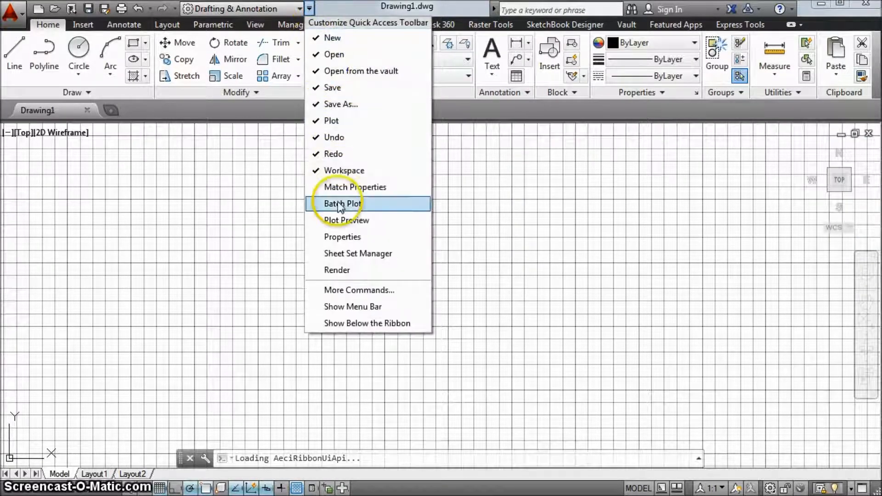
{"action": "left_click", "coordinate": [332, 306]}
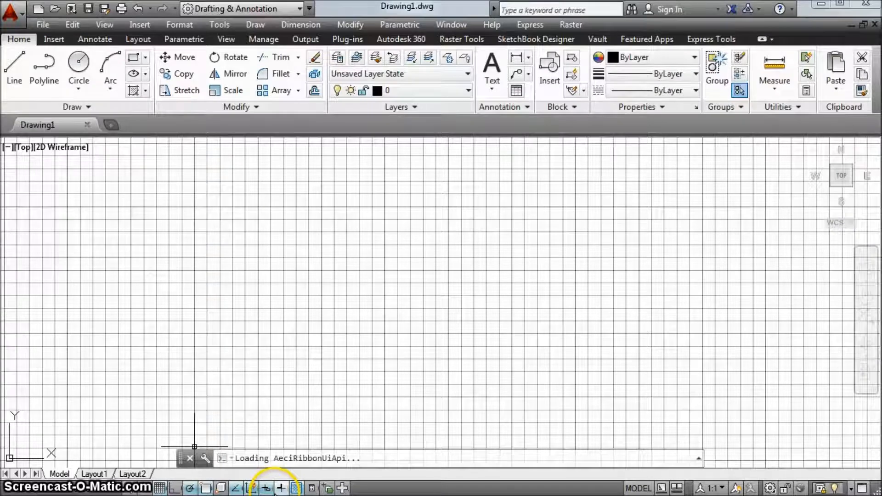
Display the status bar's drafting toggles as text labels instead of icons
{"action": "right_click", "coordinate": [205, 488]}
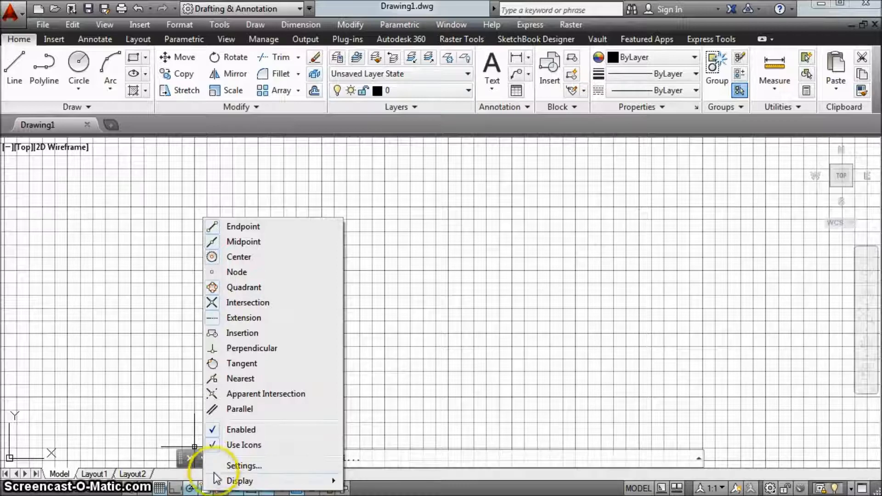
{"action": "left_click", "coordinate": [226, 448]}
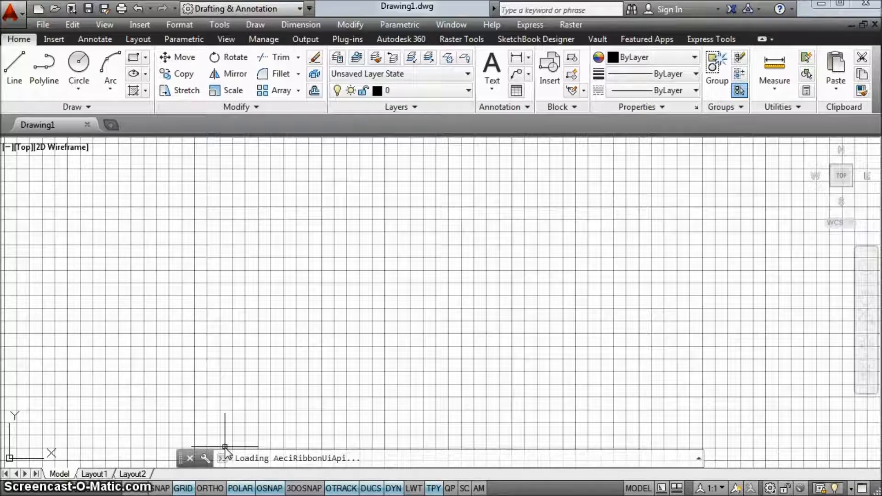
Try Ortho mode and switch back to polar tracking
{"action": "left_click", "coordinate": [270, 489]}
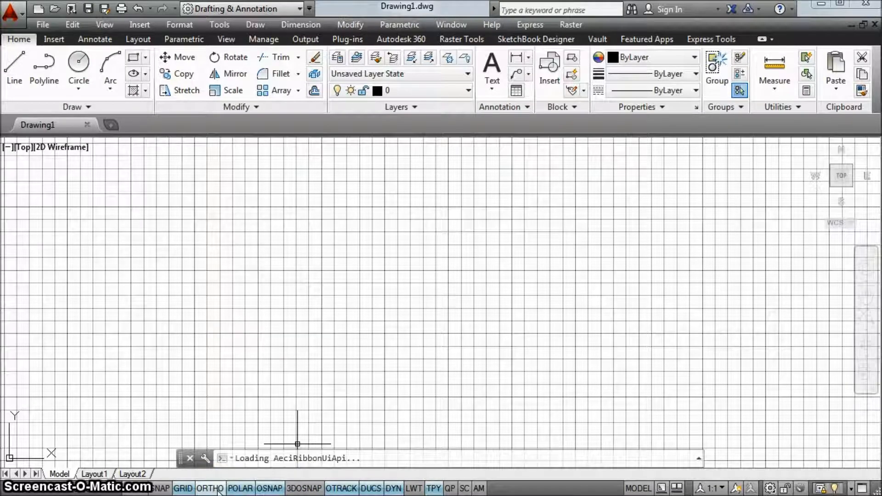
{"action": "left_click", "coordinate": [219, 489]}
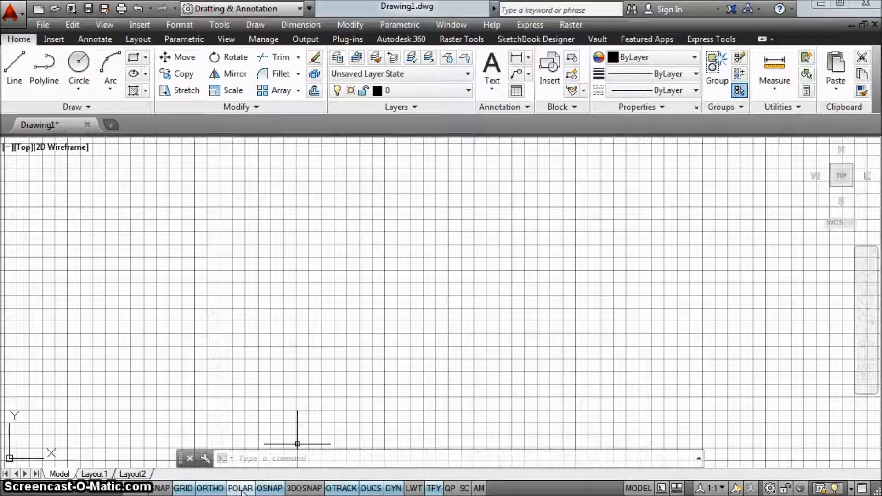
{"action": "left_click", "coordinate": [242, 488]}
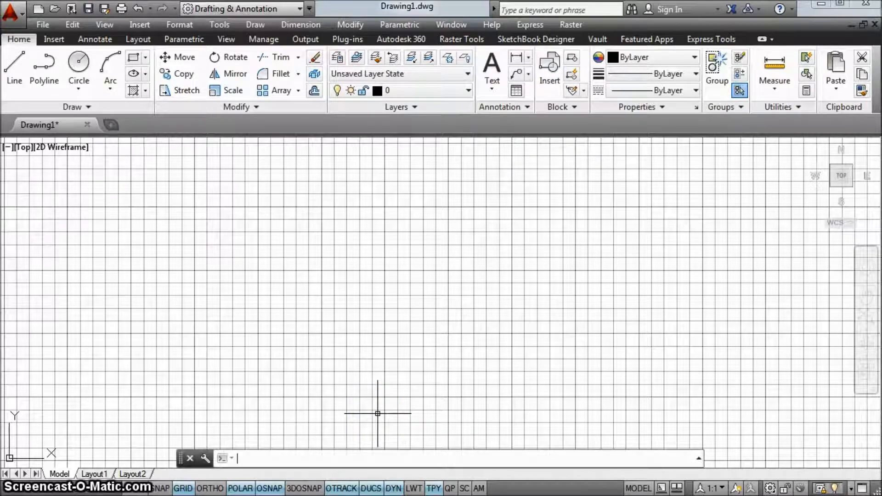
Turn off the grid display and dock the floating command line below the drawing area
{"action": "key", "text": "F7"}
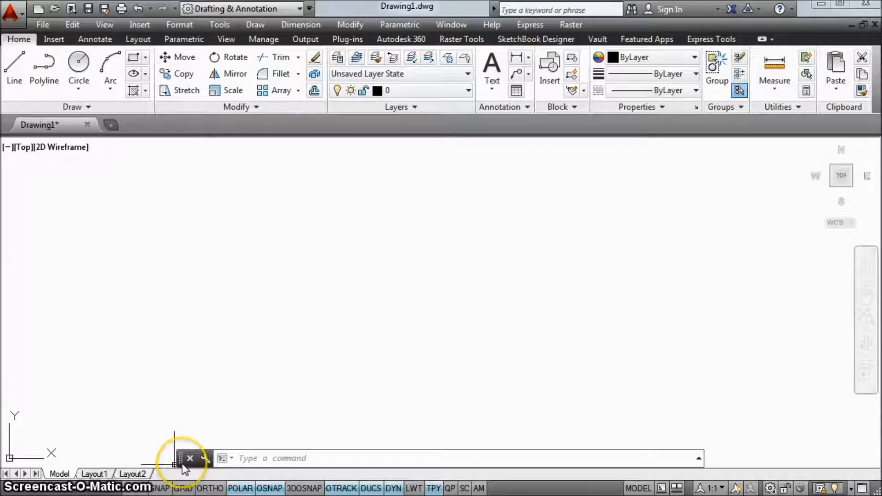
{"action": "left_click_drag", "start_coordinate": [182, 458], "coordinate": [161, 480]}
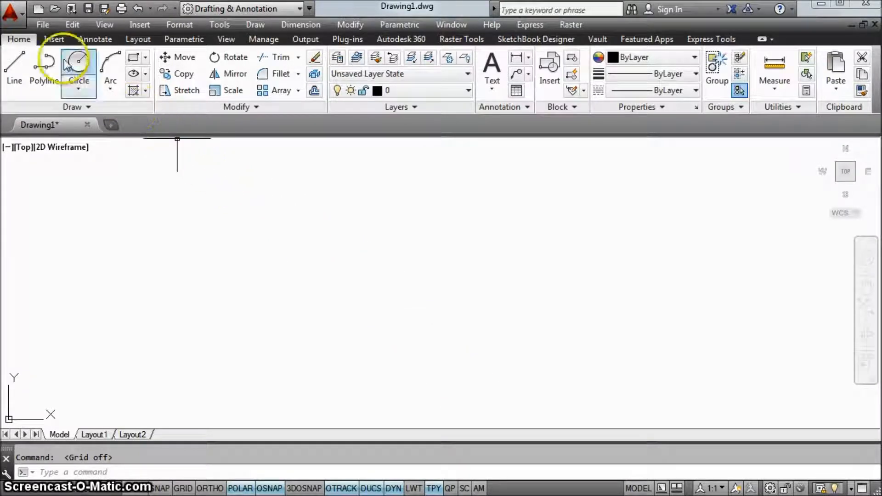
Configure the drawing units with decimal length at 0.000 precision
{"action": "left_click", "coordinate": [14, 16]}
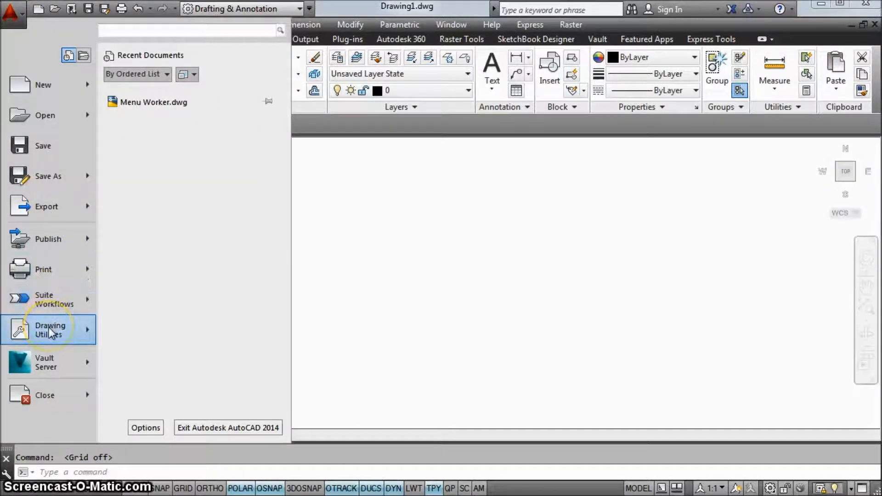
{"action": "mouse_move", "coordinate": [48, 329]}
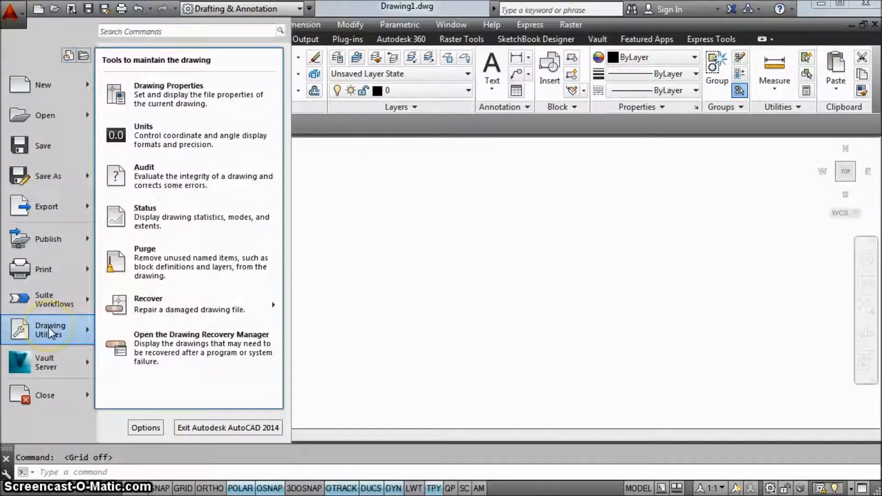
{"action": "left_click", "coordinate": [168, 140]}
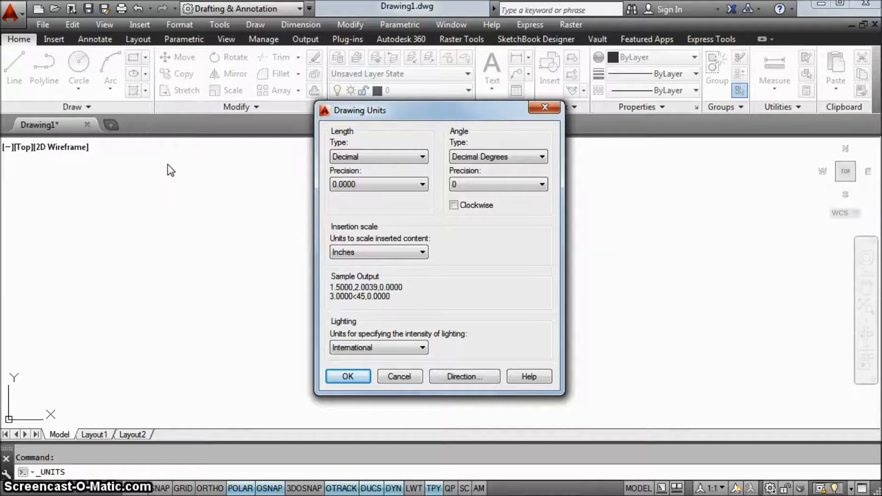
{"action": "left_click", "coordinate": [404, 157]}
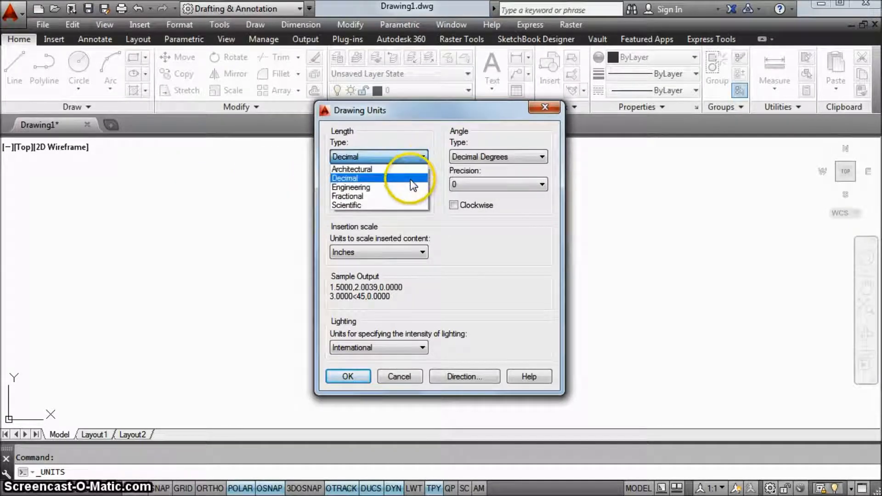
{"action": "left_click", "coordinate": [487, 238]}
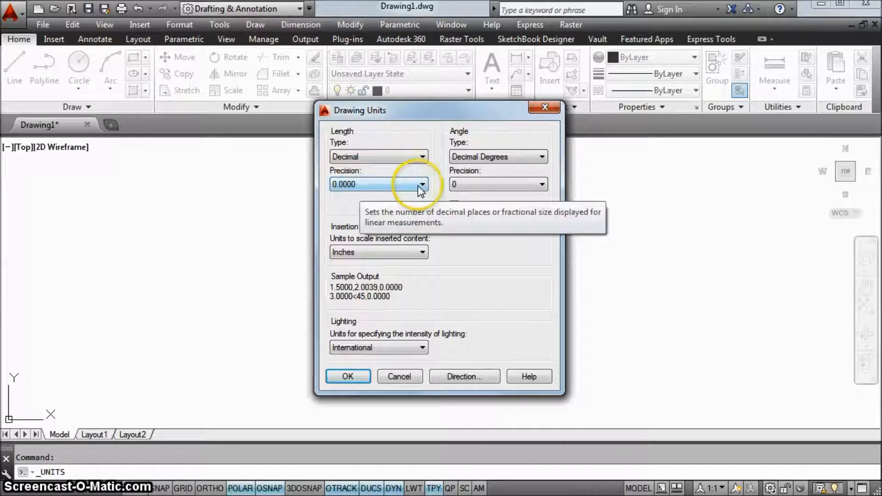
{"action": "left_click", "coordinate": [402, 183]}
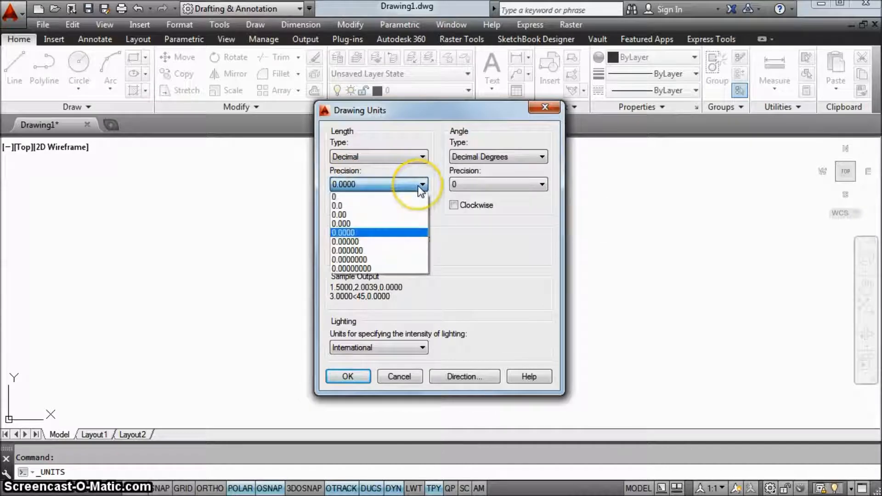
{"action": "left_click", "coordinate": [366, 224]}
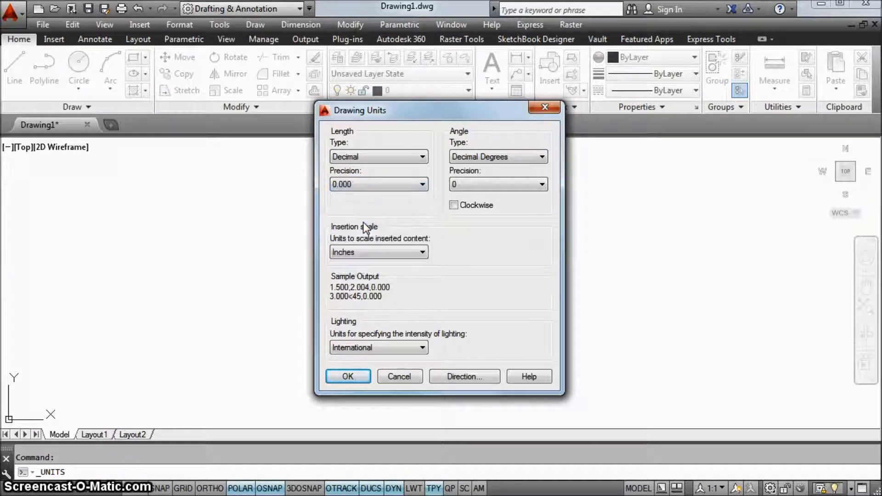
{"action": "left_click", "coordinate": [353, 380]}
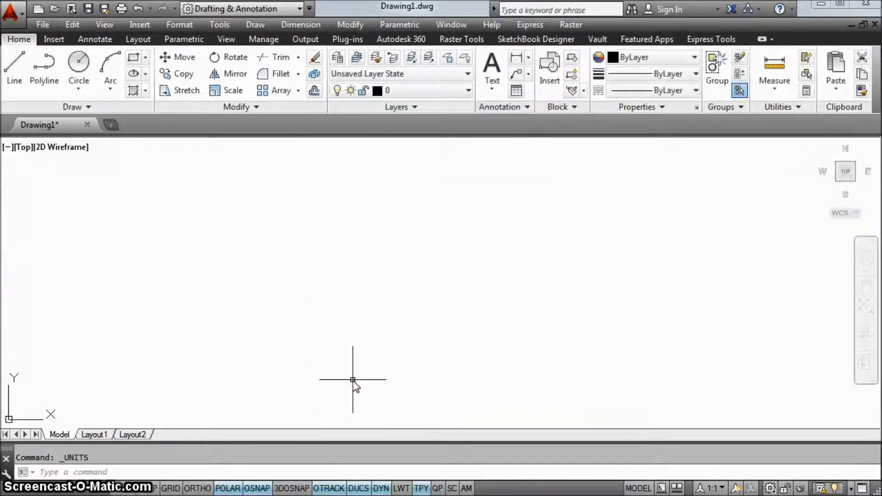
Reopen the drawing units settings, check the length type and precision, and close them
{"action": "left_click", "coordinate": [189, 26]}
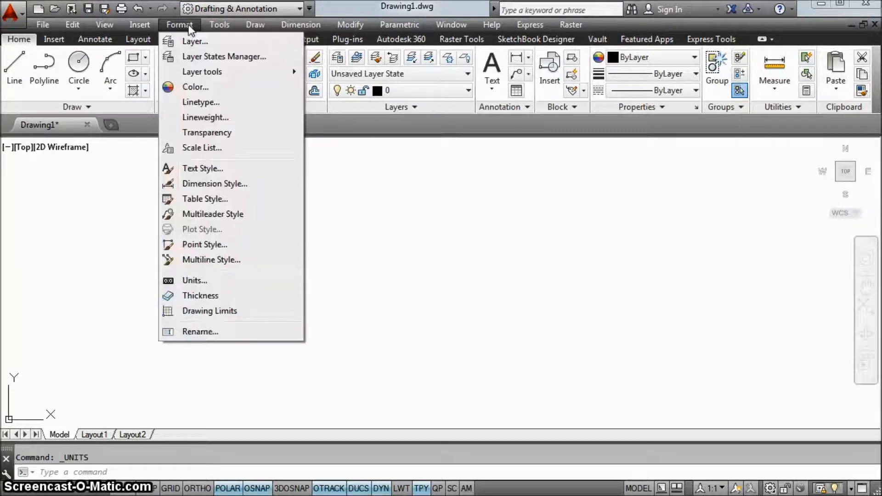
{"action": "left_click", "coordinate": [197, 281]}
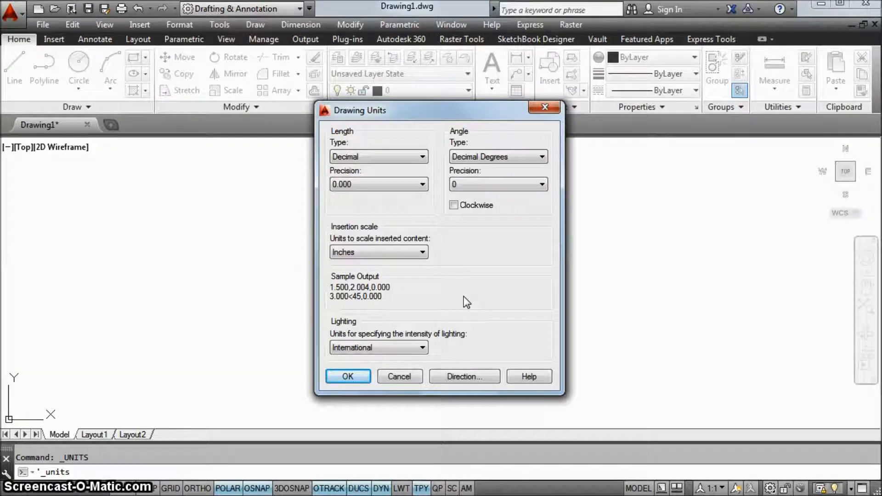
{"action": "left_click", "coordinate": [350, 377]}
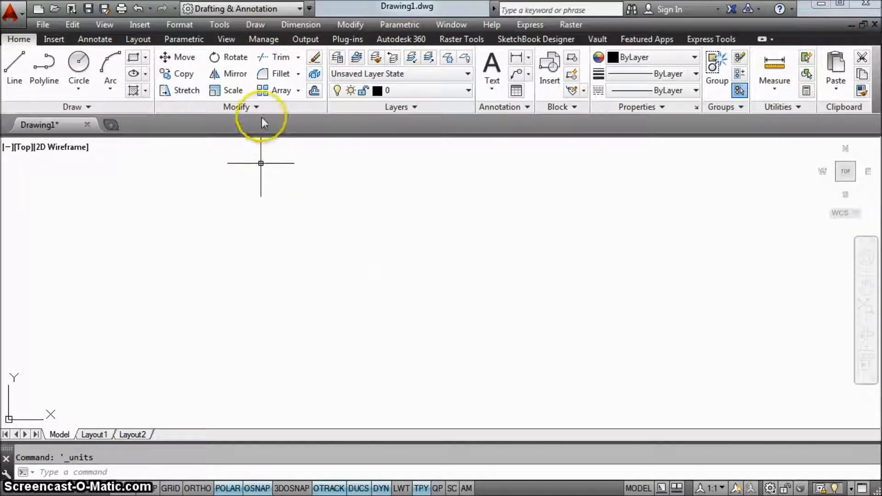
Open the program options and review the file search paths and the display settings
{"action": "left_click", "coordinate": [220, 25]}
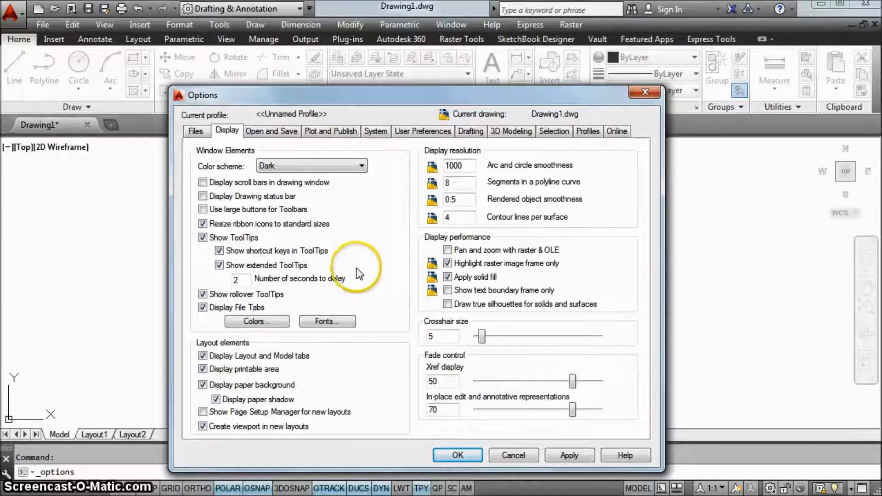
{"action": "left_click", "coordinate": [194, 133]}
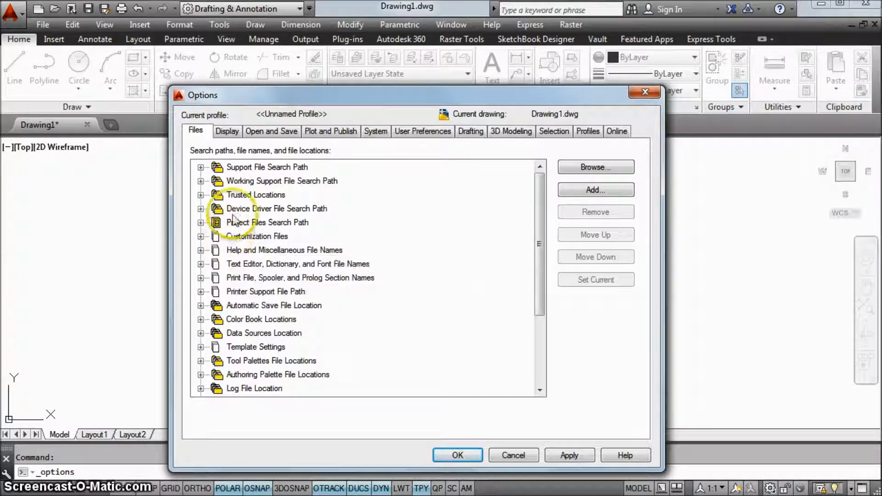
{"action": "left_click", "coordinate": [234, 132]}
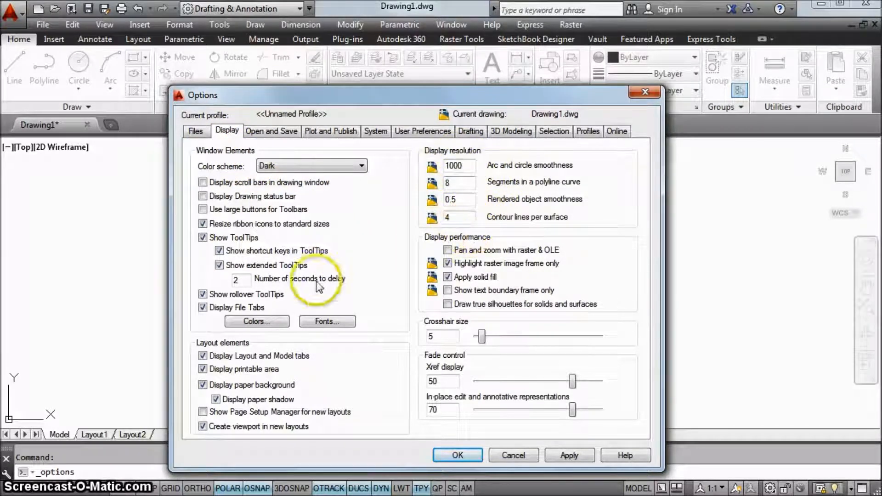
Try black as the uniform background colour of 2D model space, set it back to white and apply
{"action": "left_click", "coordinate": [273, 326]}
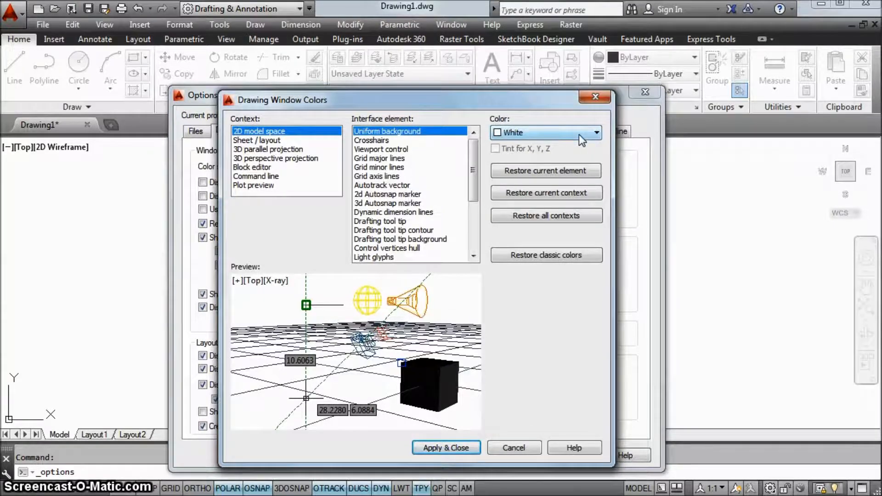
{"action": "left_click", "coordinate": [579, 134]}
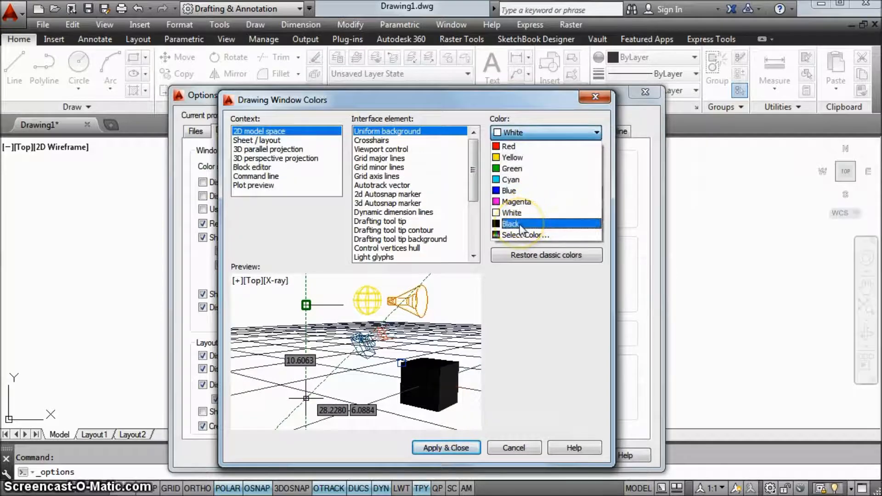
{"action": "left_click", "coordinate": [521, 225]}
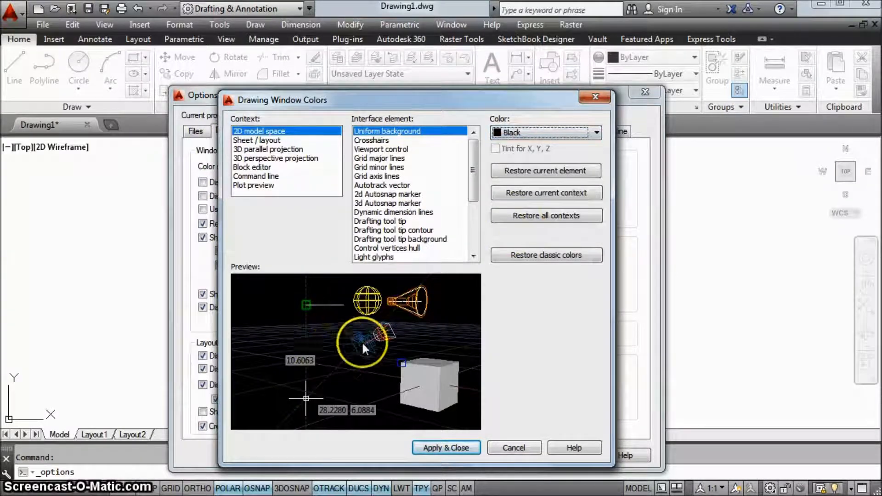
{"action": "left_click", "coordinate": [592, 133]}
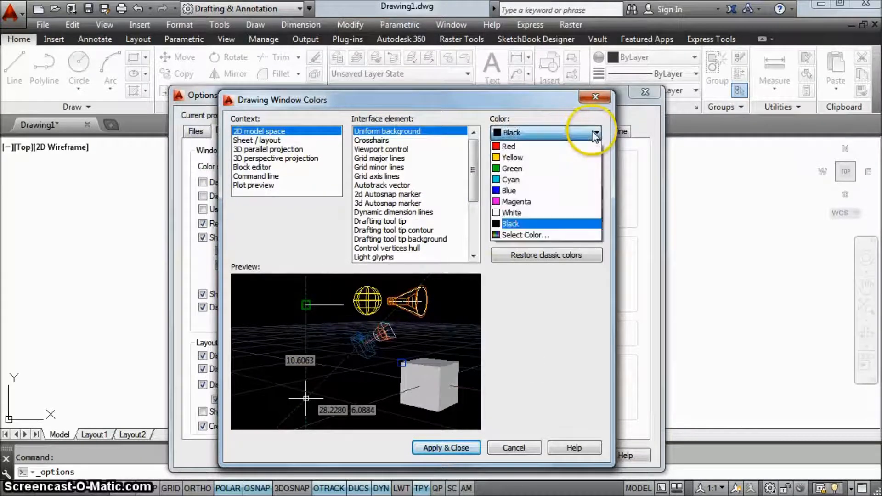
{"action": "left_click", "coordinate": [511, 213]}
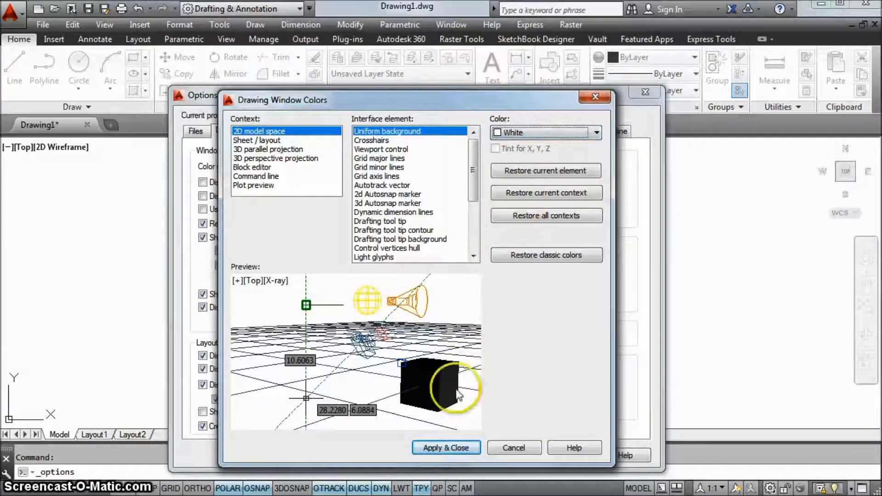
{"action": "left_click", "coordinate": [444, 448]}
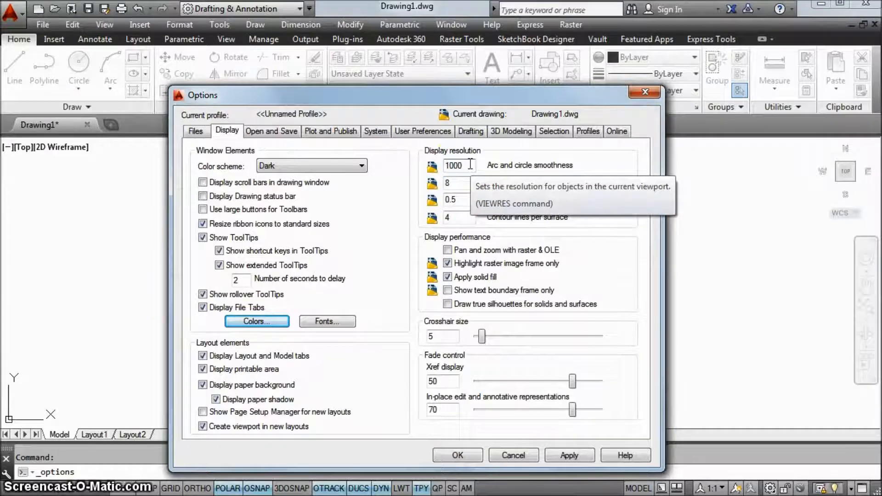
Set the arc and circle smoothness to 20000 in the display resolution options
{"action": "left_click_drag", "start_coordinate": [472, 165], "coordinate": [429, 163]}
{"action": "type", "text": "20"}
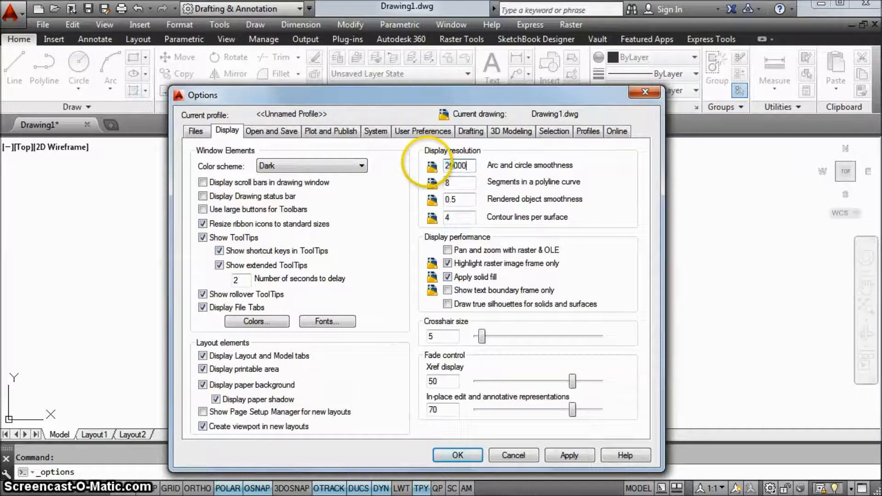
{"action": "type", "text": "000"}
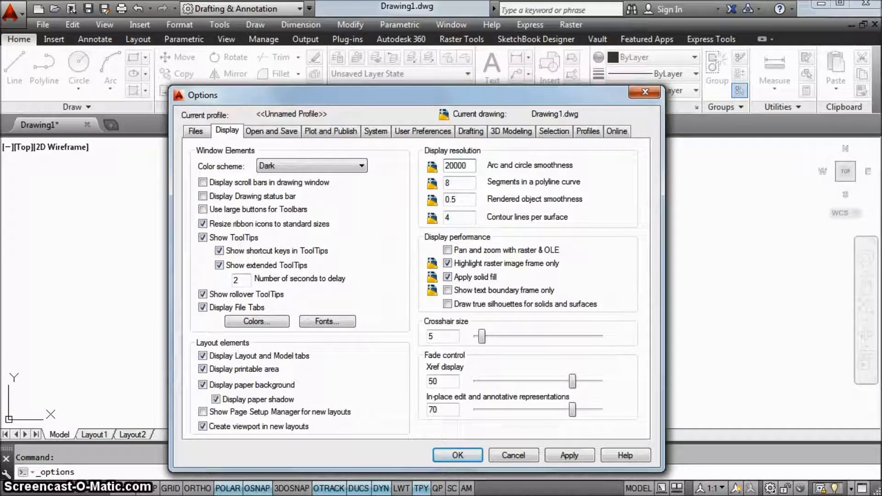
Review the file open and save, plot and publish, and system settings in the program options
{"action": "left_click", "coordinate": [271, 132]}
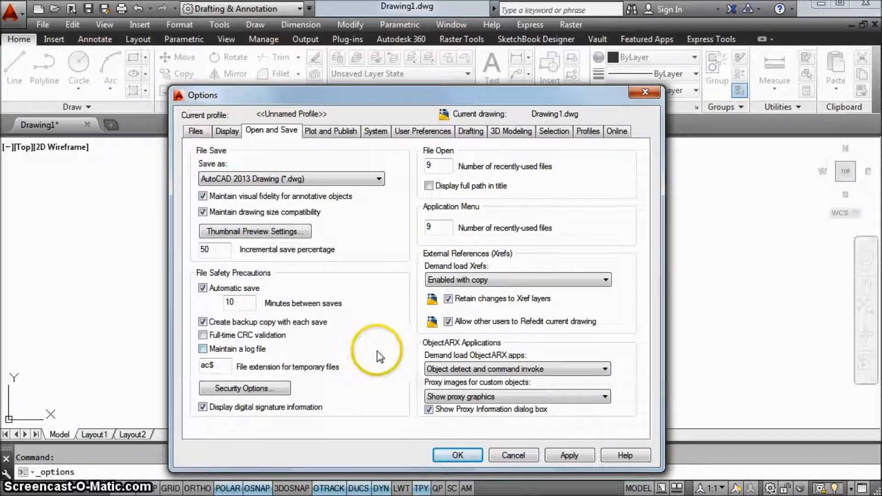
{"action": "left_click", "coordinate": [340, 134]}
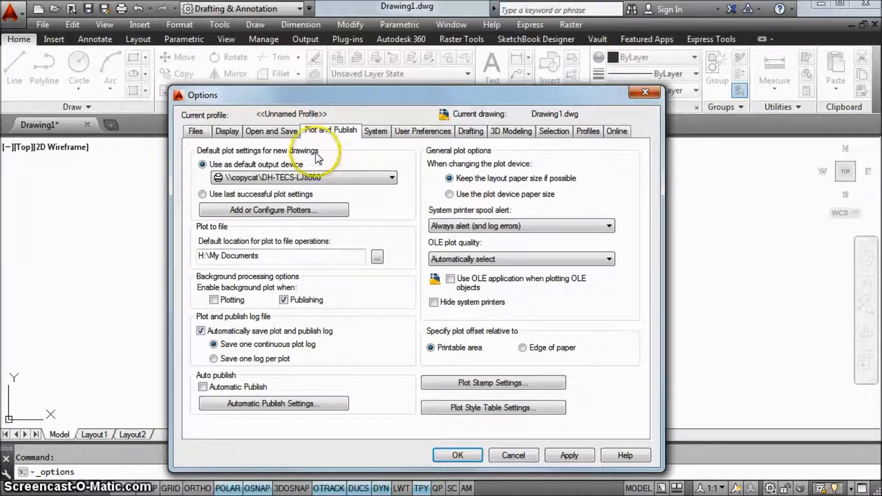
{"action": "mouse_move", "coordinate": [353, 180]}
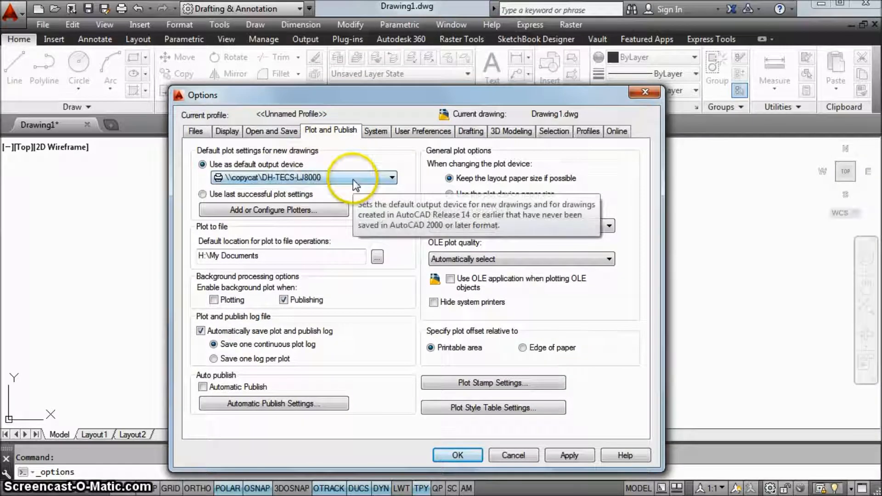
{"action": "left_click", "coordinate": [374, 132]}
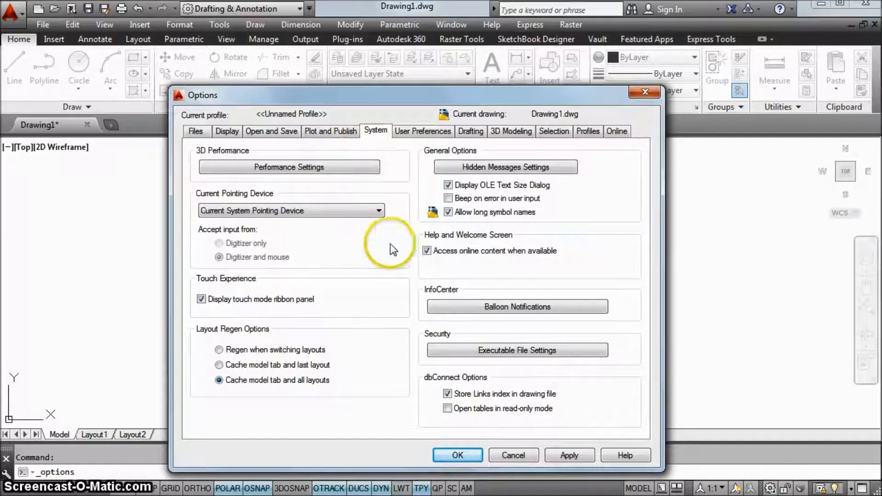
Customize the right-click behaviour to Repeat Last Command in Default Mode and ENTER in Command Mode, and apply it
{"action": "left_click", "coordinate": [422, 133]}
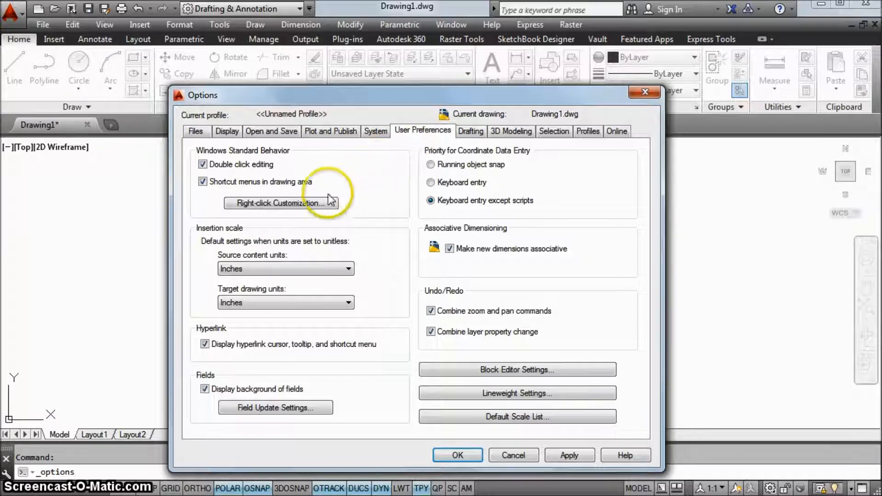
{"action": "left_click", "coordinate": [304, 204]}
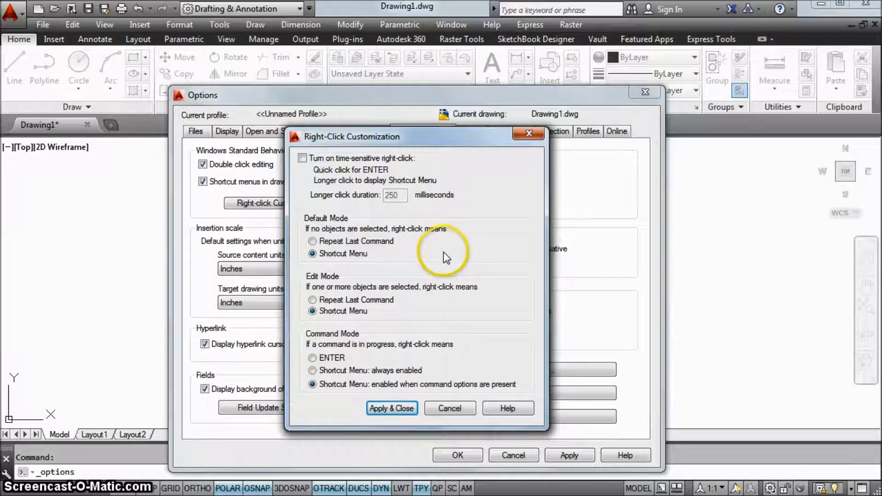
{"action": "left_click", "coordinate": [313, 241]}
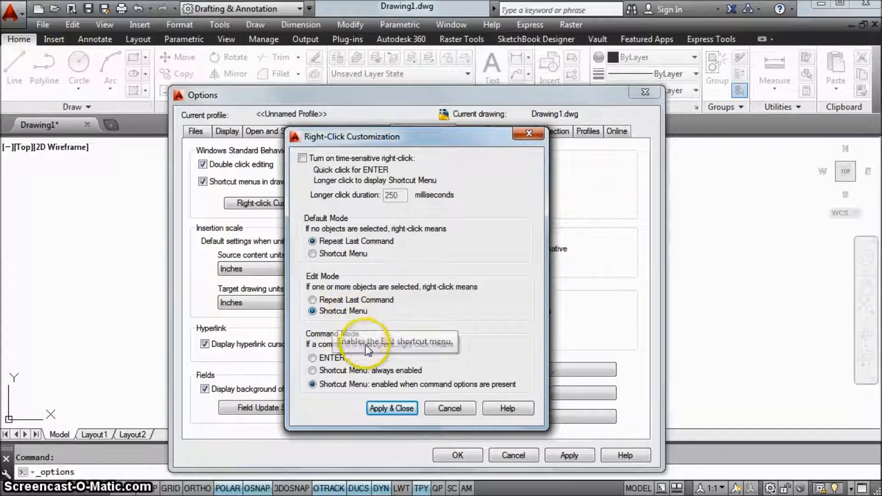
{"action": "left_click", "coordinate": [324, 360]}
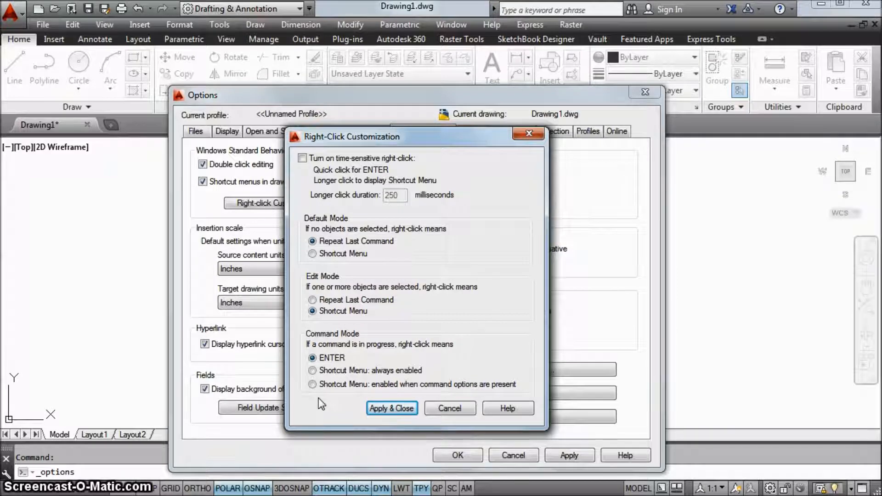
{"action": "left_click", "coordinate": [388, 407]}
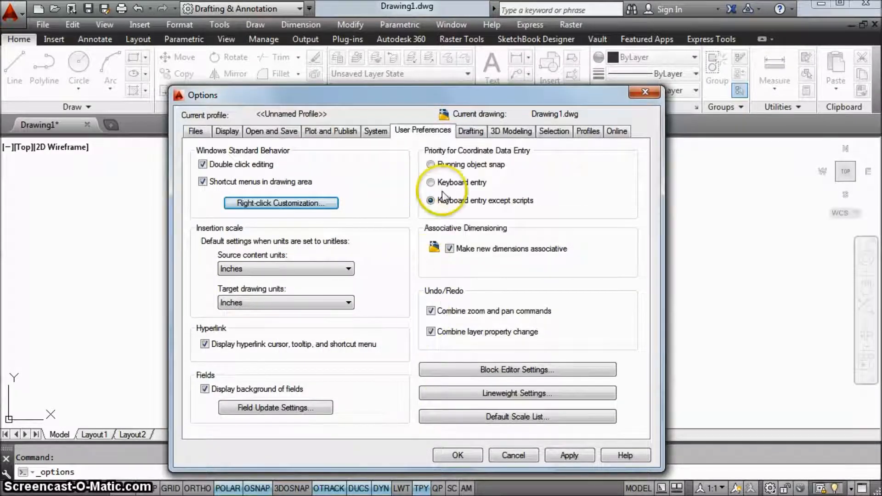
Review the drafting, 3D modeling and selection settings in the program options
{"action": "left_click", "coordinate": [467, 133]}
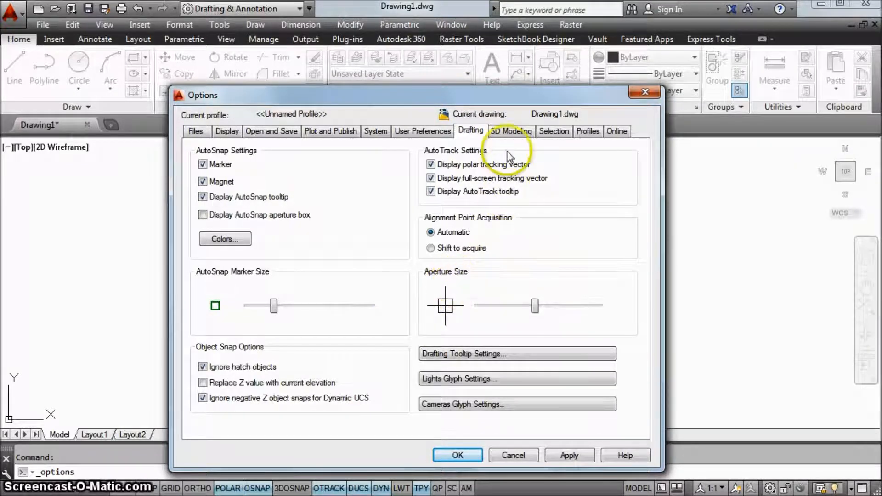
{"action": "left_click", "coordinate": [508, 131]}
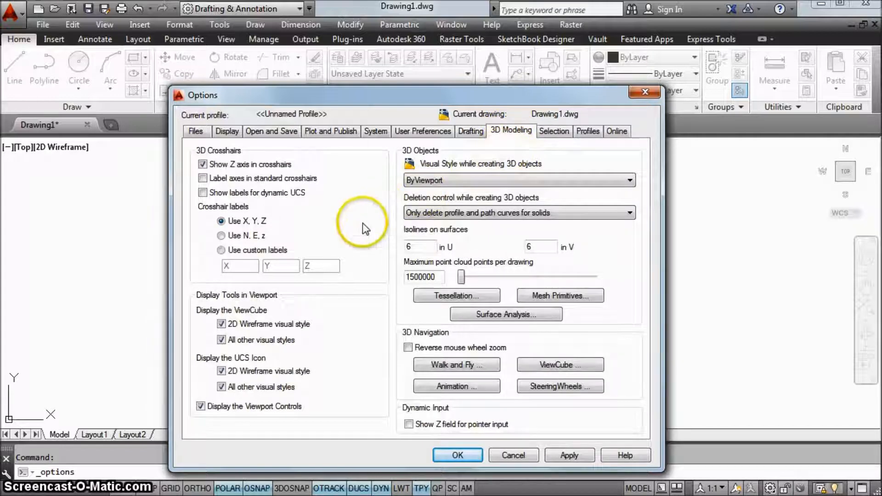
{"action": "left_click", "coordinate": [560, 132]}
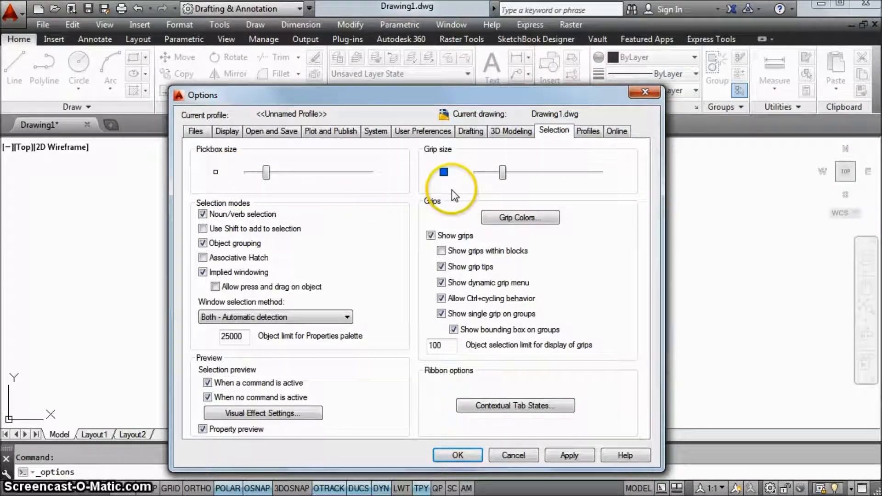
Add a new options profile named with the person's first name, leaving the description empty
{"action": "left_click", "coordinate": [587, 132]}
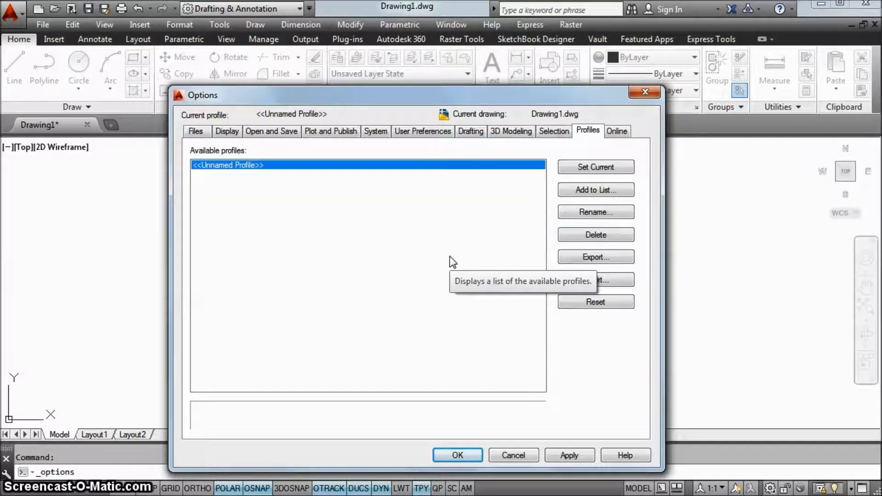
{"action": "left_click", "coordinate": [585, 192]}
{"action": "type", "text": "Eric"}
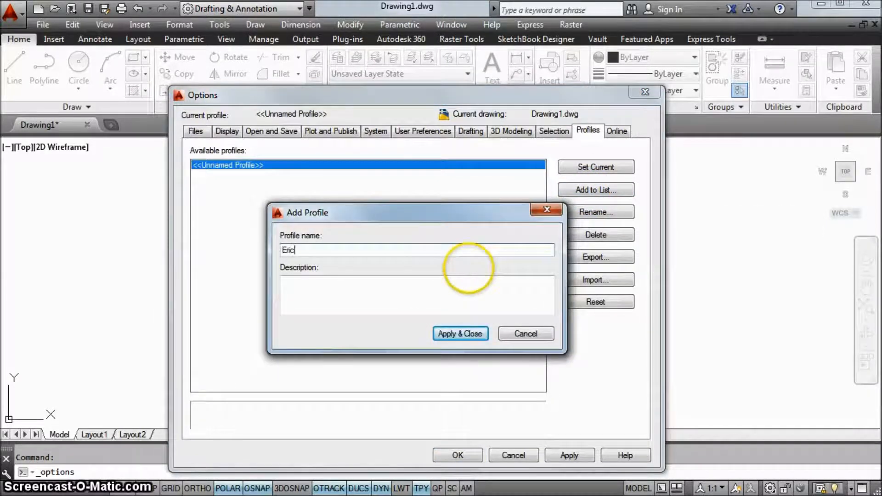
{"action": "left_click", "coordinate": [448, 334]}
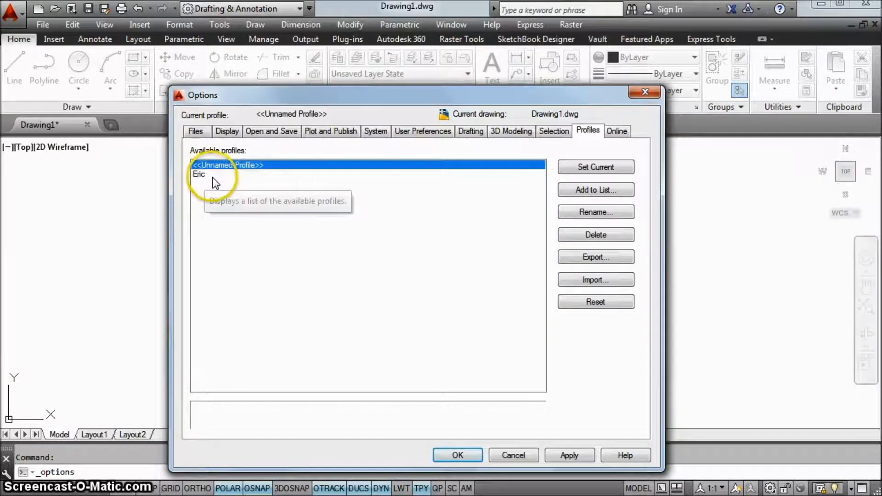
Make the newly added profile current and accept the program options
{"action": "left_click", "coordinate": [213, 177]}
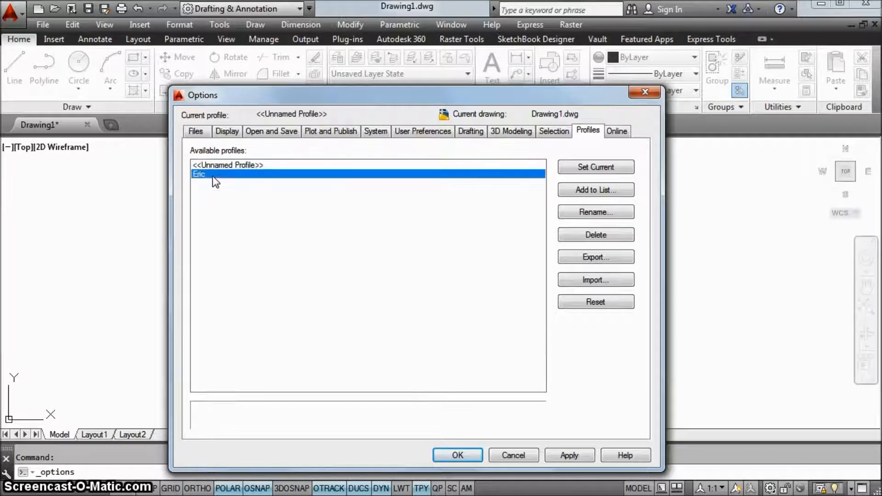
{"action": "left_click", "coordinate": [591, 170]}
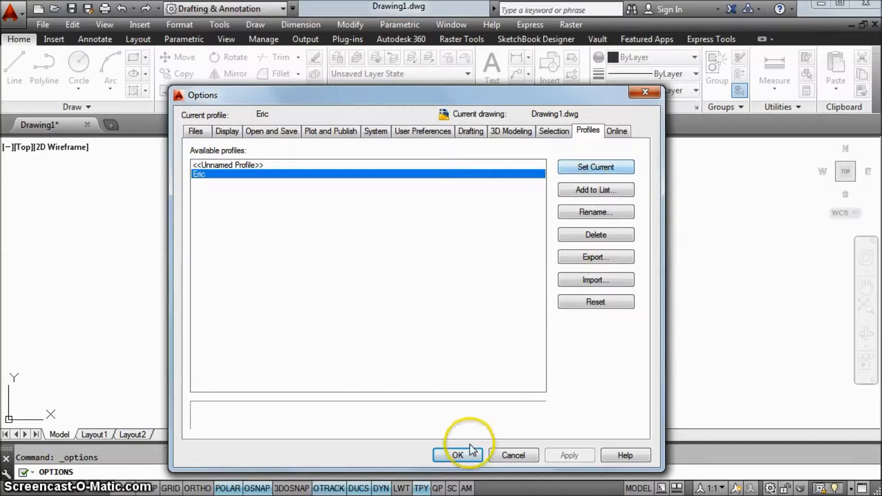
{"action": "left_click", "coordinate": [443, 455]}
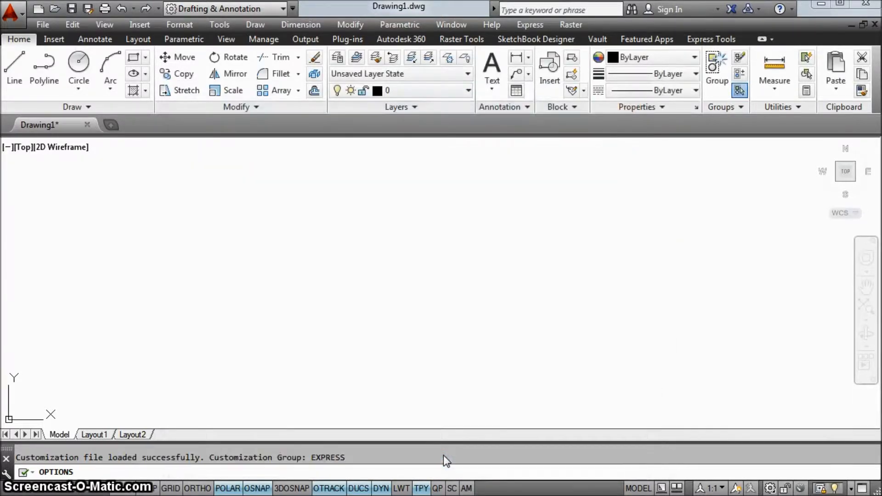
{"action": "left_click", "coordinate": [456, 459]}
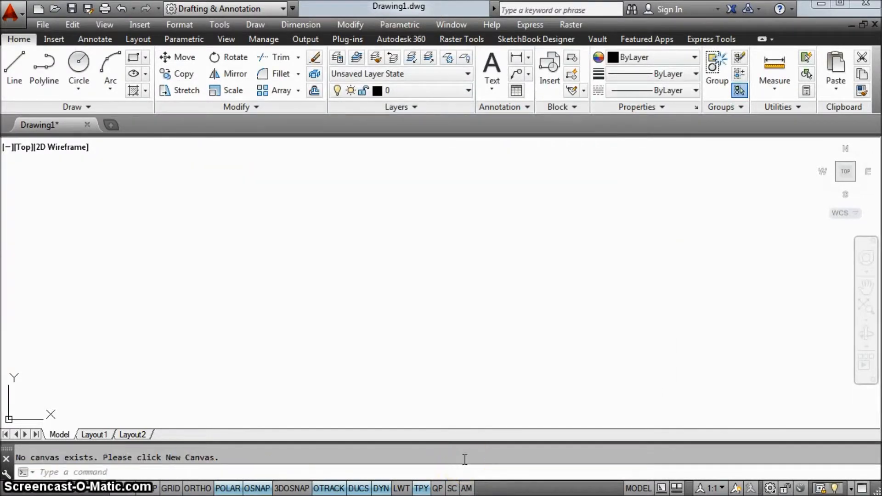